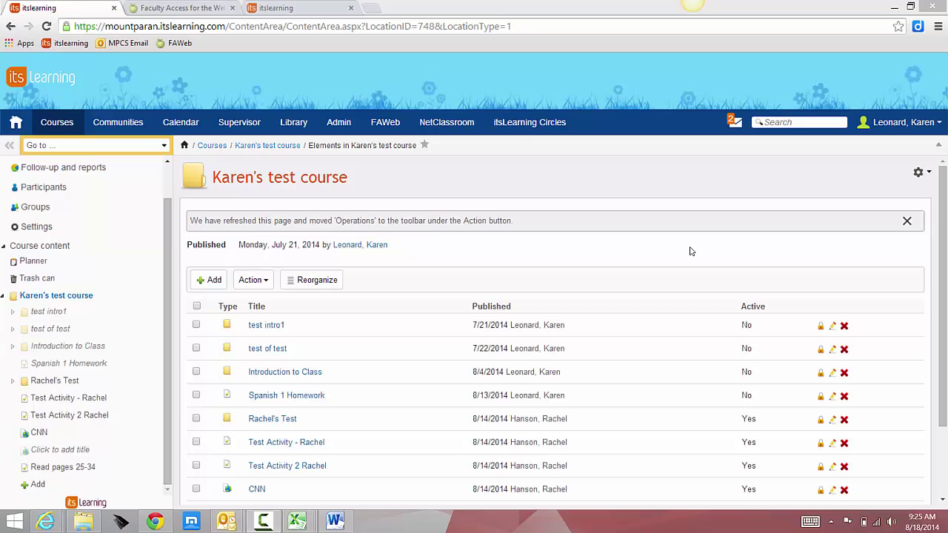
# - Reload the course element list, expand 'test of test' and add a Custom activity to it
pyautogui.click(31, 297)
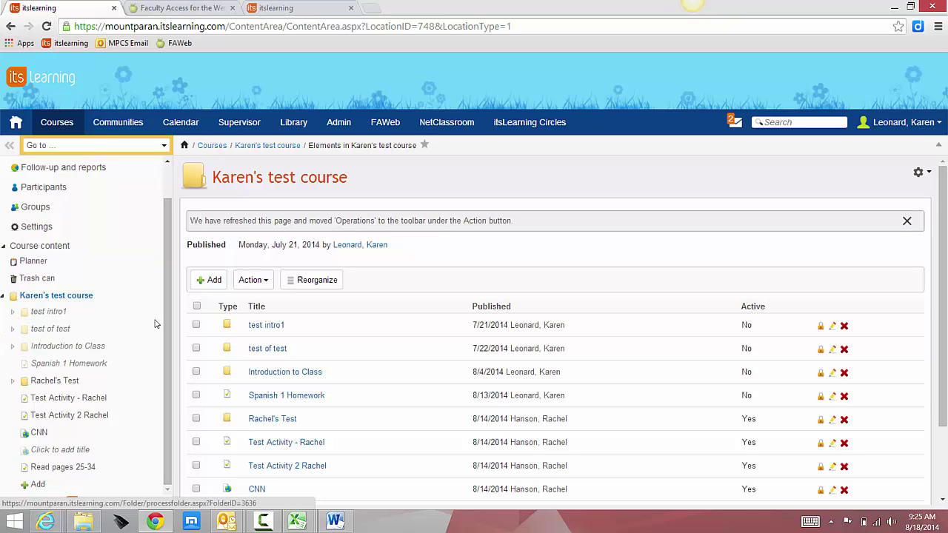
pyautogui.click(12, 328)
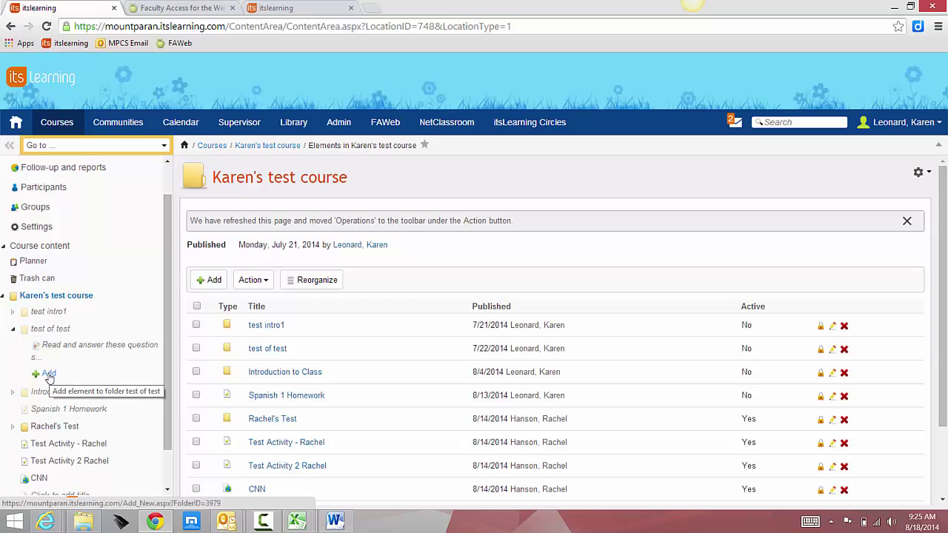
pyautogui.click(49, 375)
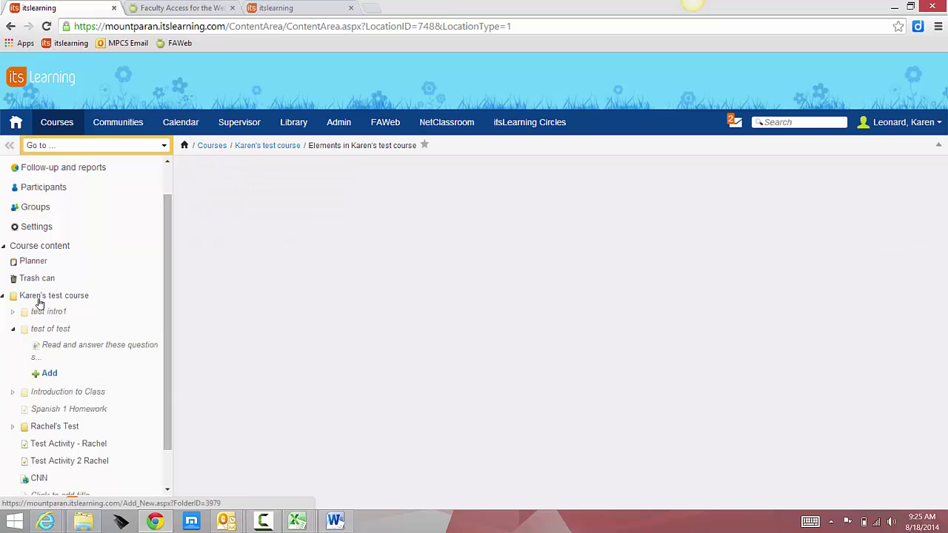
pyautogui.scroll(-3, 387, 396)
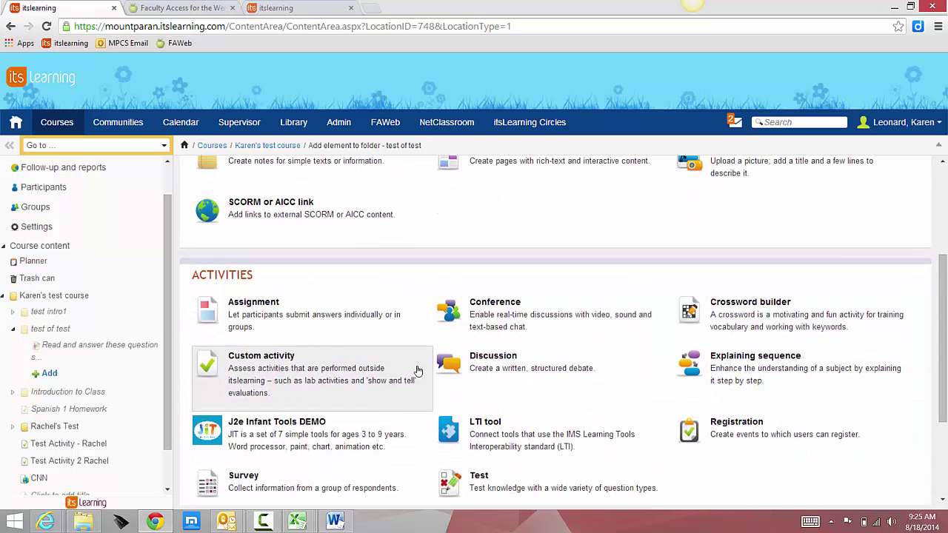
pyautogui.click(250, 306)
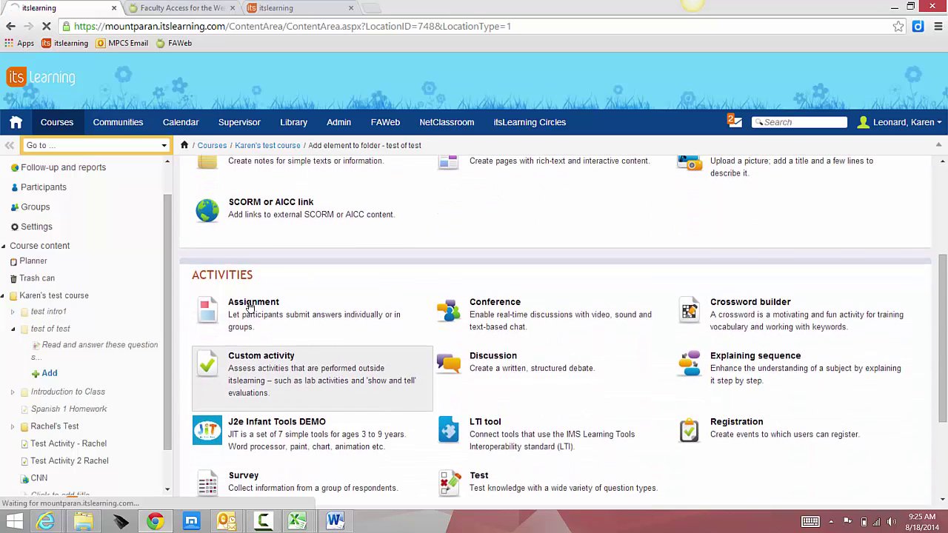
# - Title the activity 'Read pages 45-69' with description 'Be ready for a quiz during your next class'
pyautogui.click(237, 228)
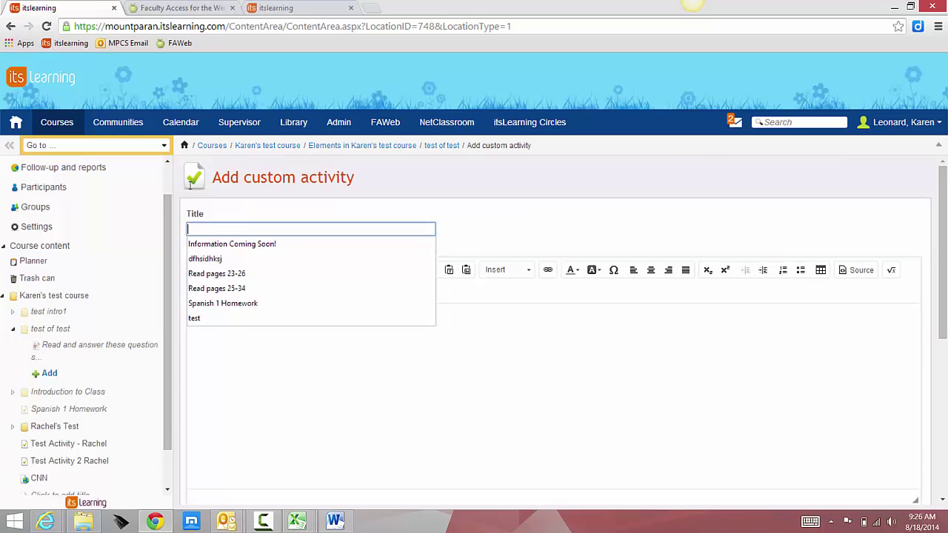
pyautogui.write('Rea')
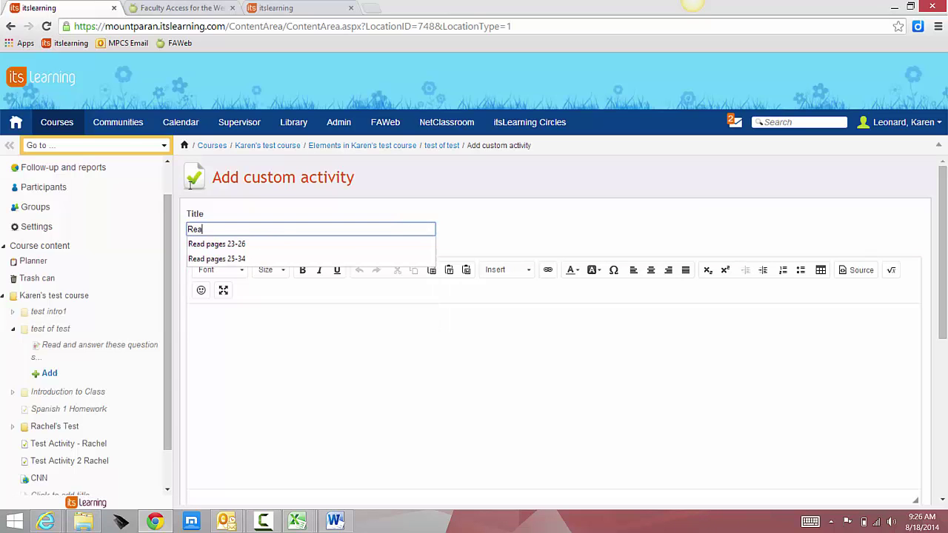
pyautogui.write('d pages 45-69')
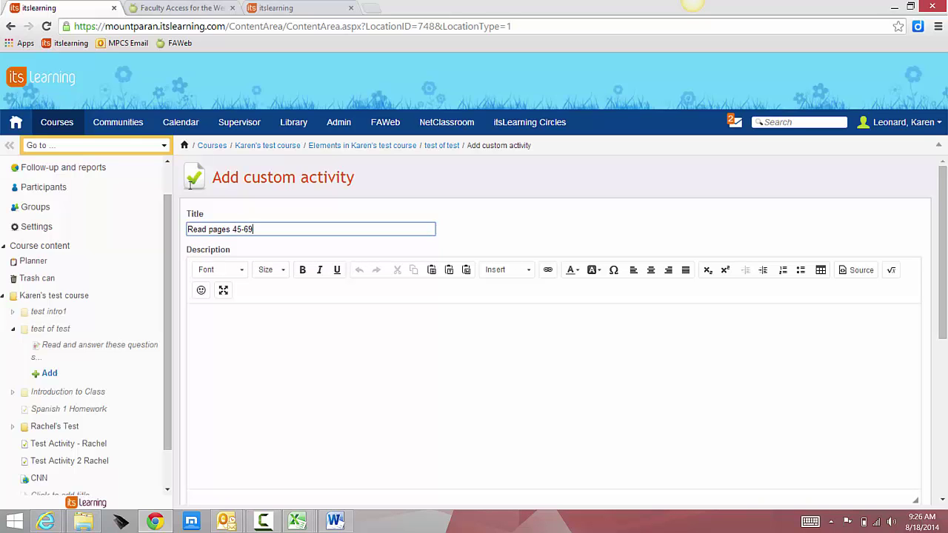
pyautogui.press('Tab')
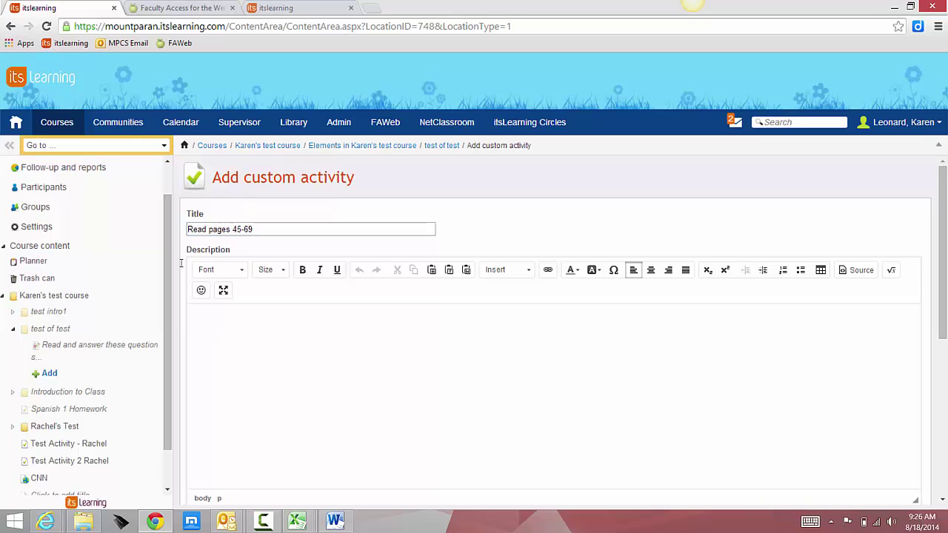
pyautogui.write('Be ready for a quiz')
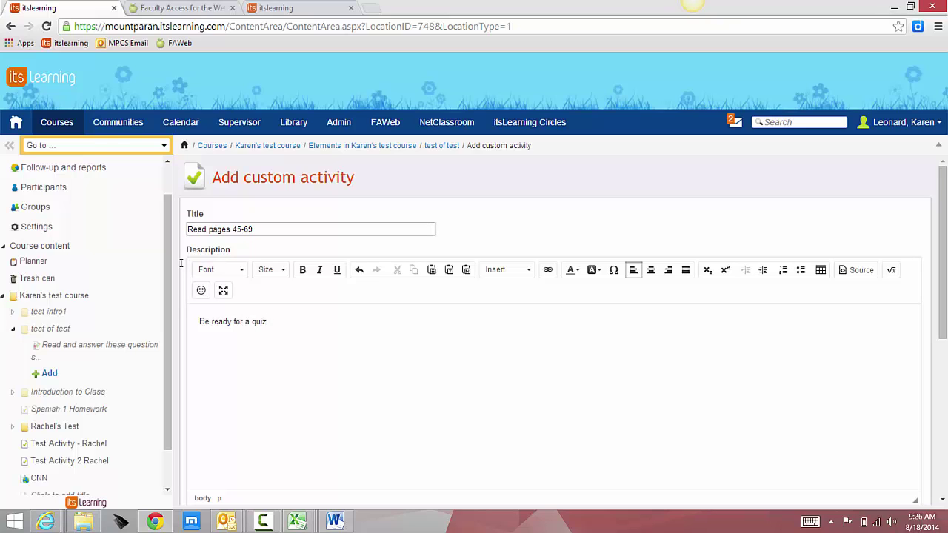
pyautogui.write(' during your next class')
# - Set the deadline to 'At the end of specific day' on 8/20/2014
pyautogui.scroll(-3, 353, 371)
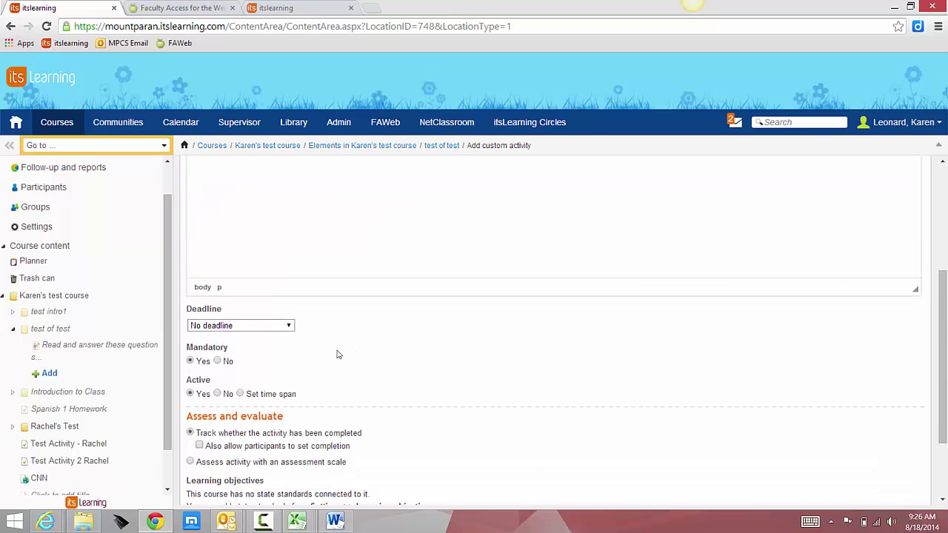
pyautogui.click(247, 326)
pyautogui.click(244, 376)
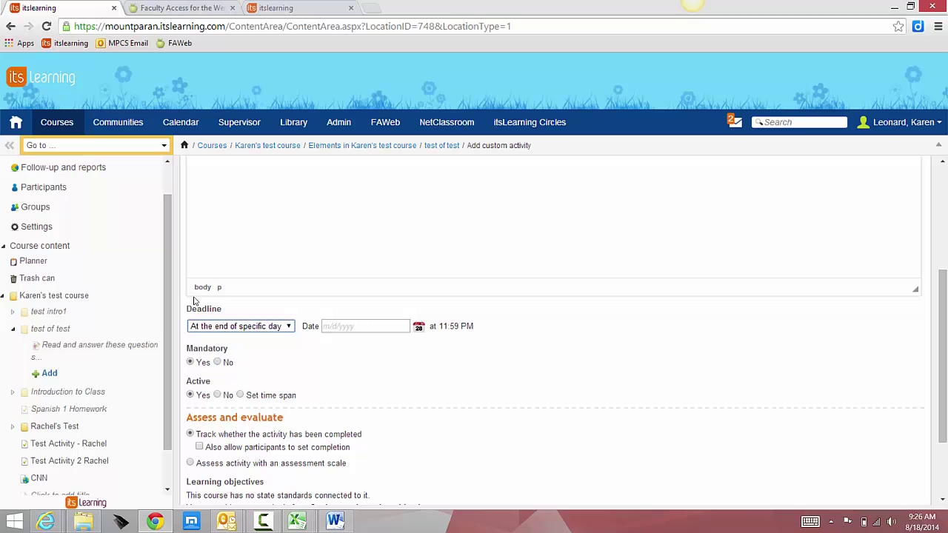
pyautogui.click(418, 326)
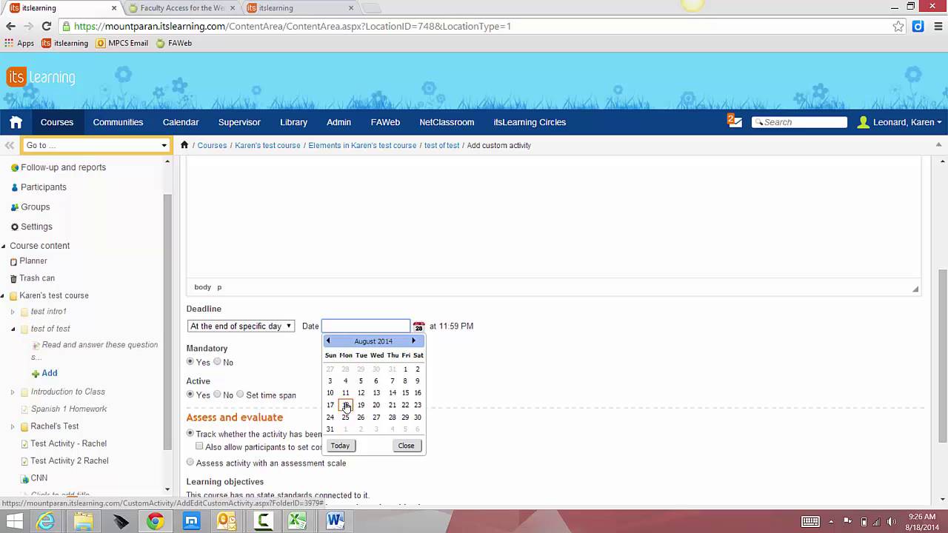
pyautogui.click(376, 407)
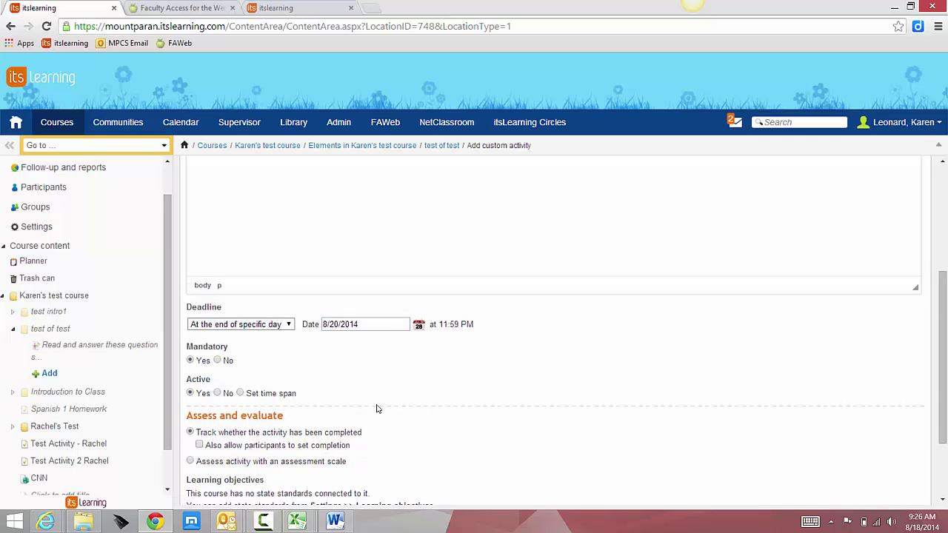
pyautogui.scroll(-3, 370, 404)
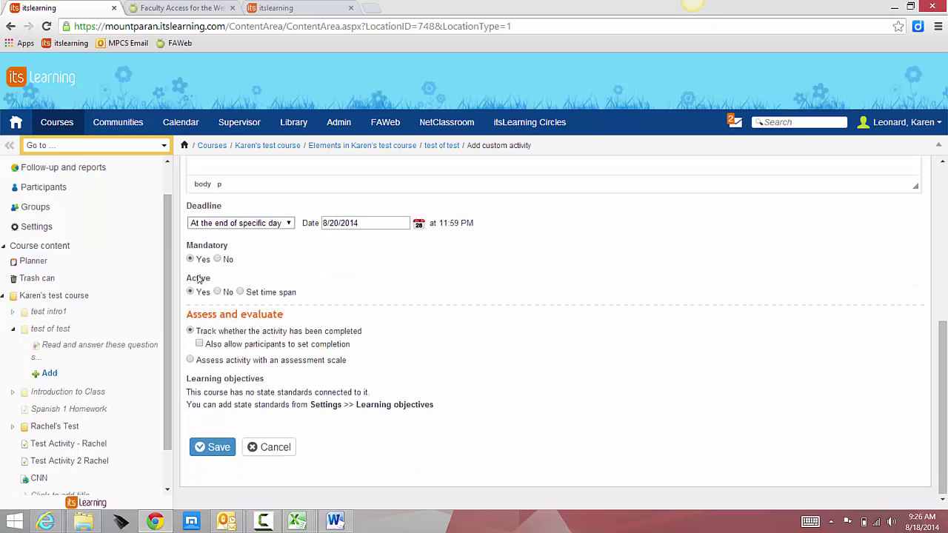
# - Save the activity, dismiss the new-mail alert, and go to its custom activity permissions
pyautogui.click(213, 447)
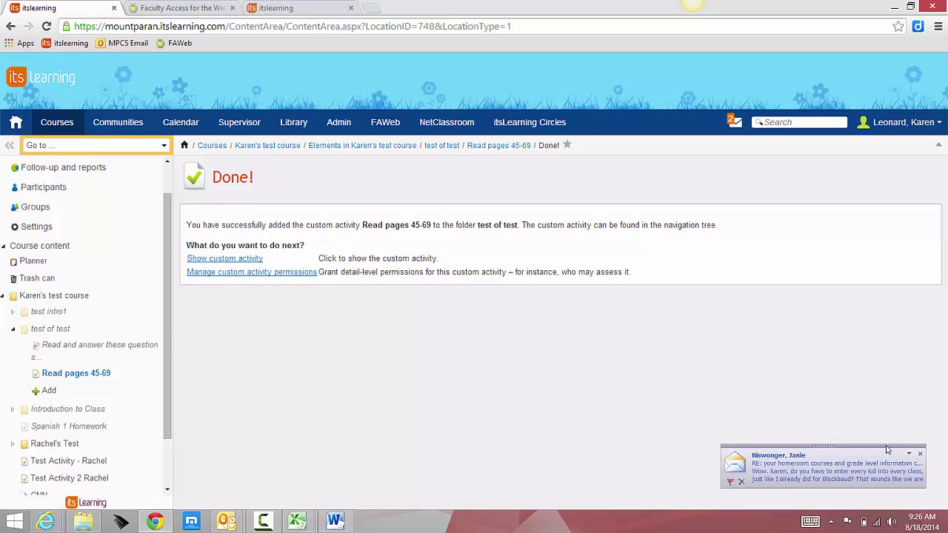
pyautogui.click(920, 454)
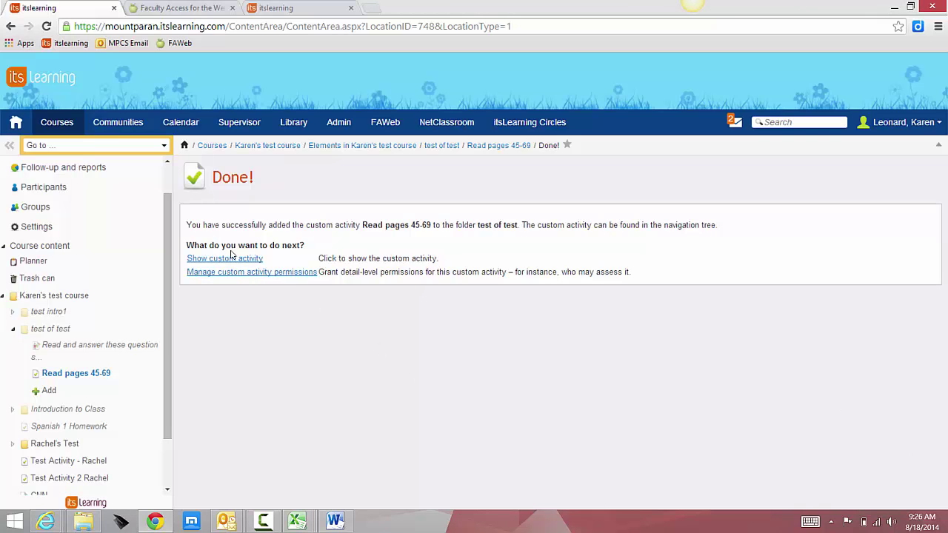
pyautogui.click(239, 272)
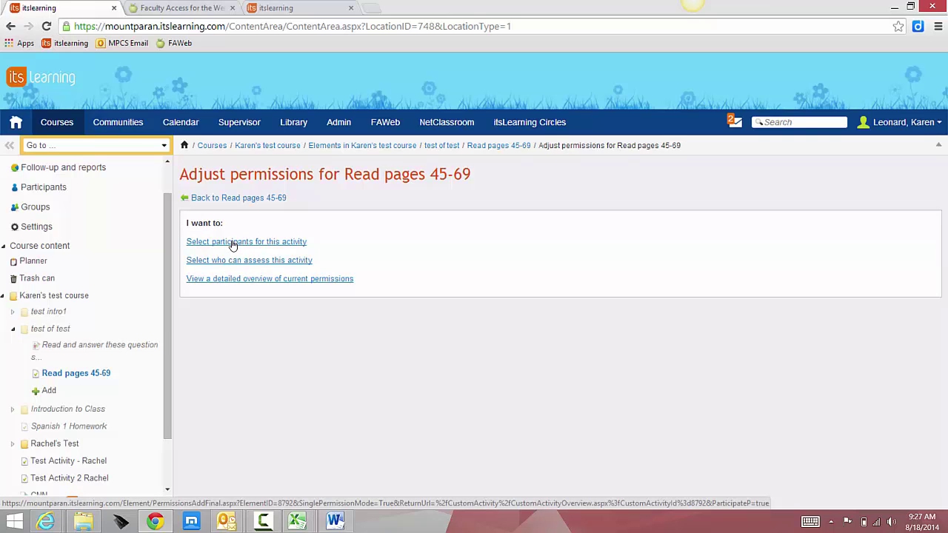
# - Add the A Day group as the activity's only participants and save the permission
pyautogui.click(186, 198)
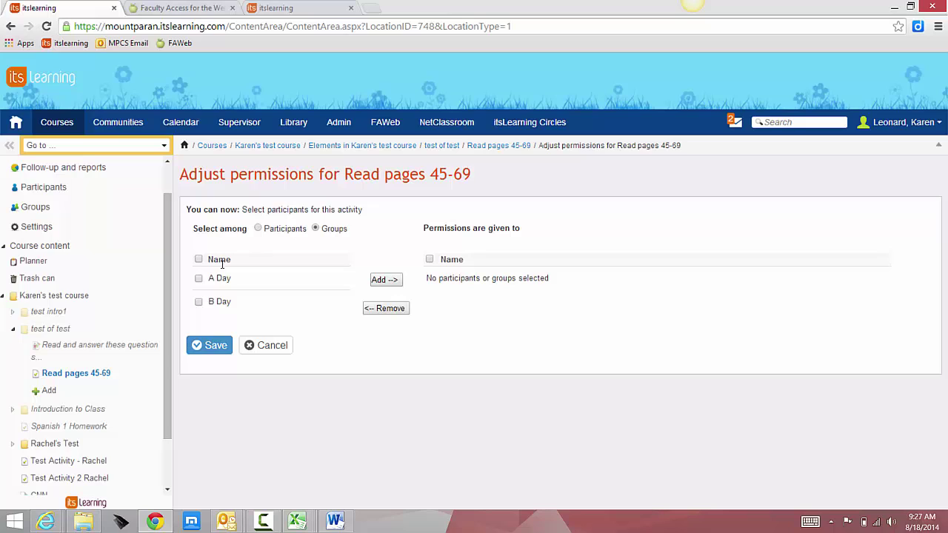
pyautogui.click(199, 279)
pyautogui.click(386, 280)
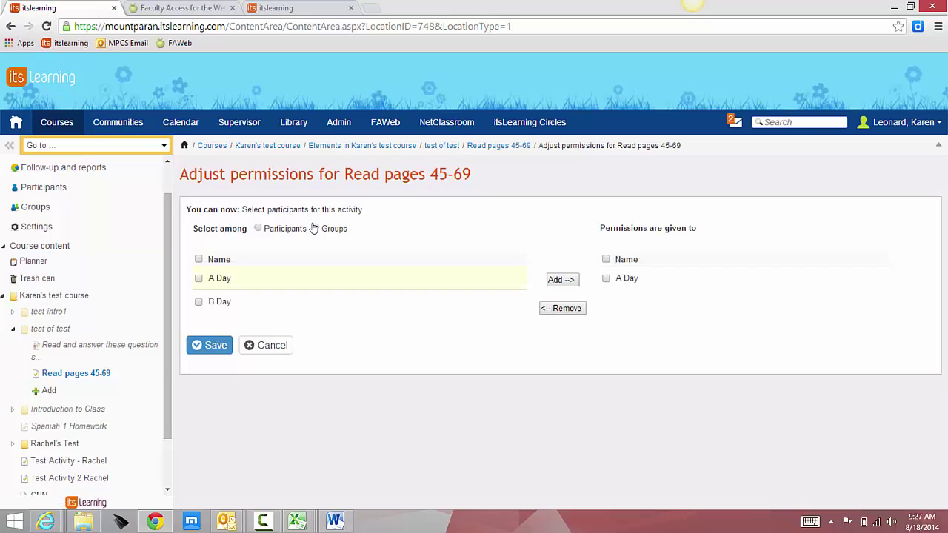
pyautogui.click(316, 229)
pyautogui.click(215, 346)
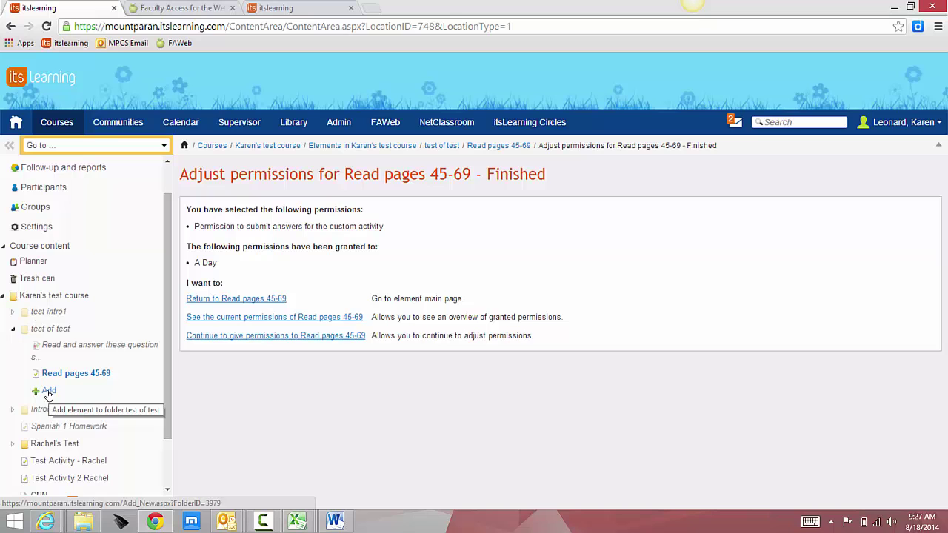
# - Add another Custom activity element to the 'test of test' folder
pyautogui.rightClick(48, 394)
pyautogui.click(47, 391)
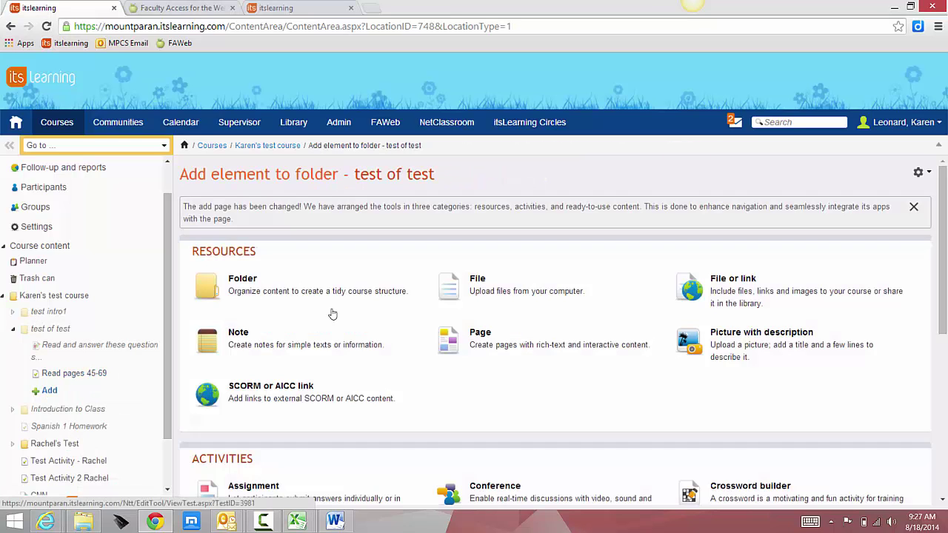
pyautogui.scroll(-2, 274, 407)
pyautogui.click(274, 408)
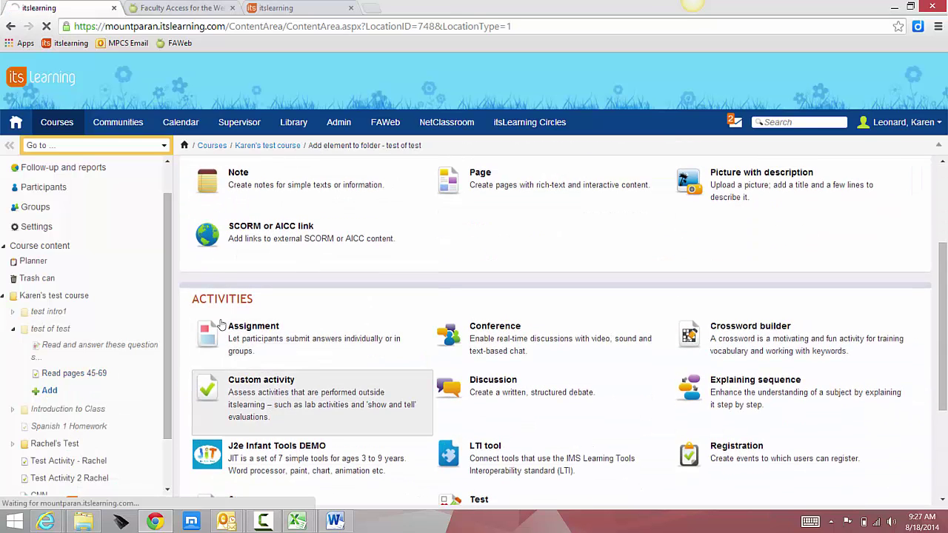
# - Title it 'Read pages 45-69' with description 'Be ready for quiz during the next class period'
pyautogui.write('Read pages')
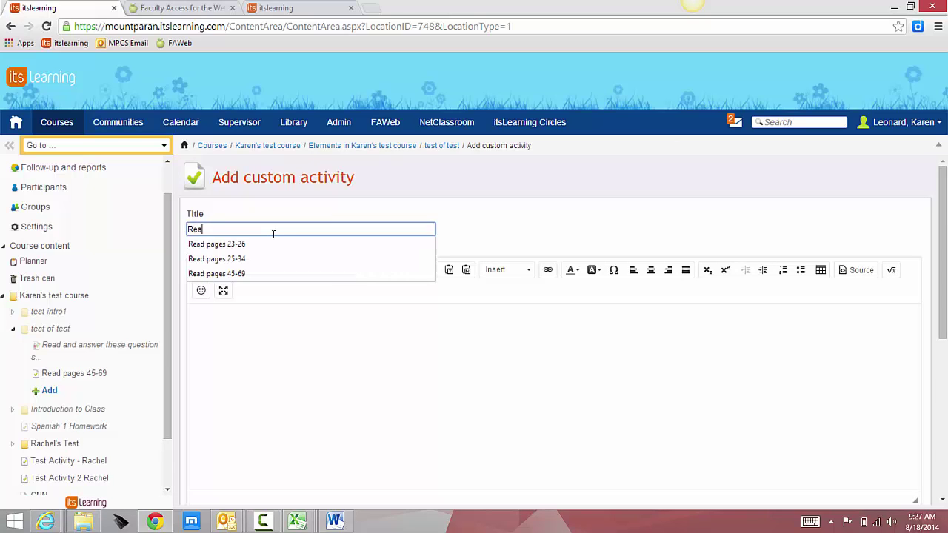
pyautogui.press('Down')
pyautogui.press('Down')
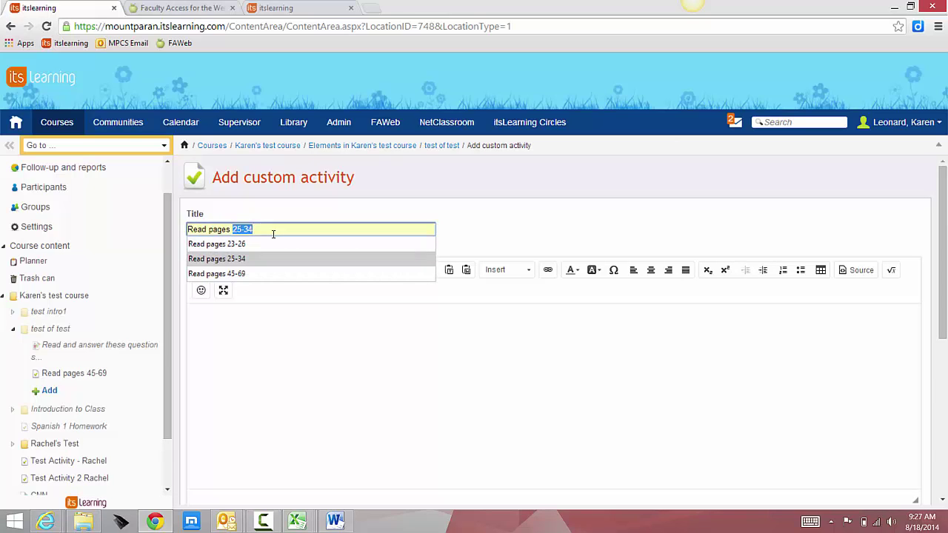
pyautogui.press('Down')
pyautogui.press('Return')
pyautogui.click(222, 325)
pyautogui.write('Be')
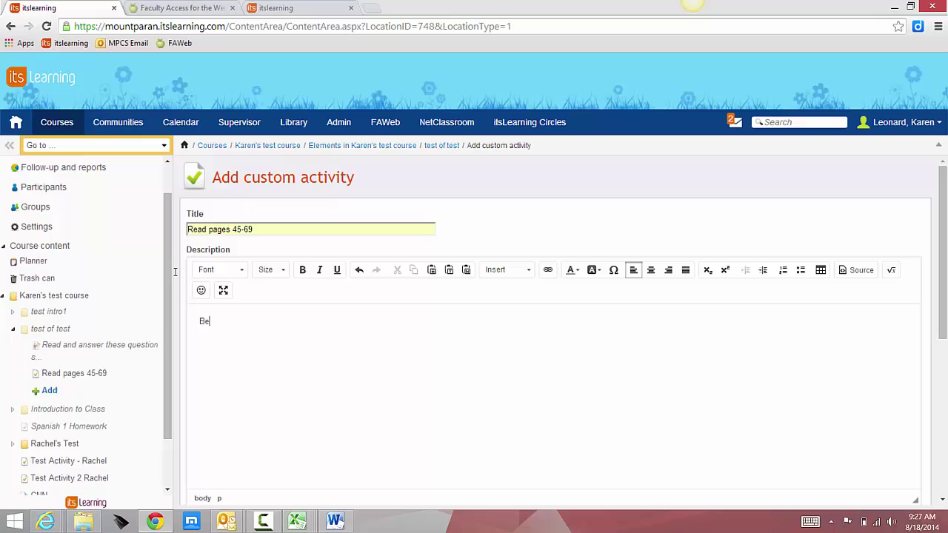
pyautogui.write(' ready for quiz during the next class period.')
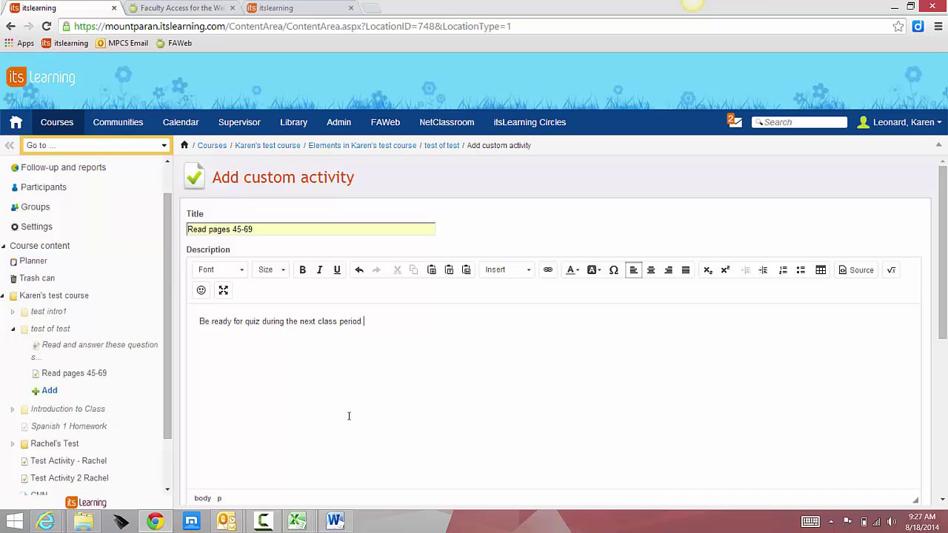
# - Set the deadline to the end of 8/21/2014 and save the activity
pyautogui.scroll(-2, 348, 417)
pyautogui.click(288, 369)
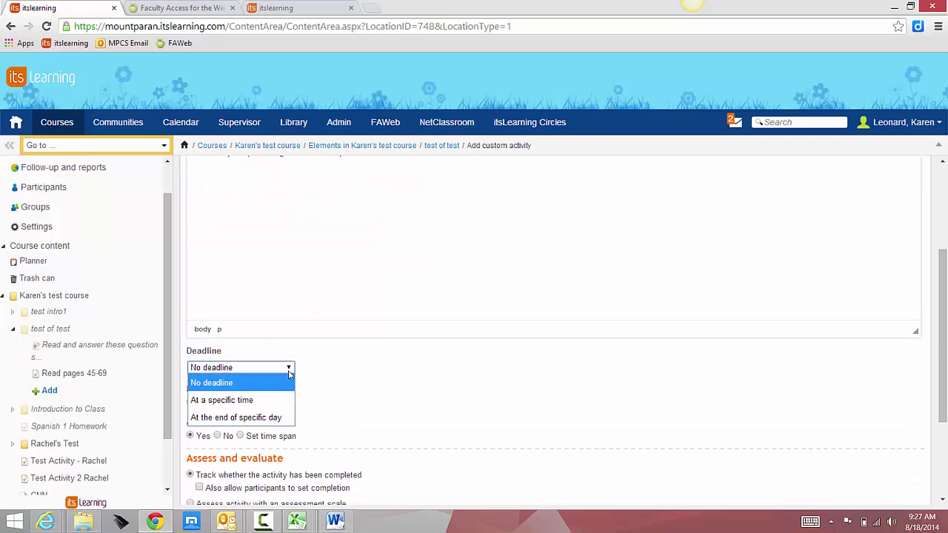
pyautogui.press('Down')
pyautogui.press('Down')
pyautogui.press('Return')
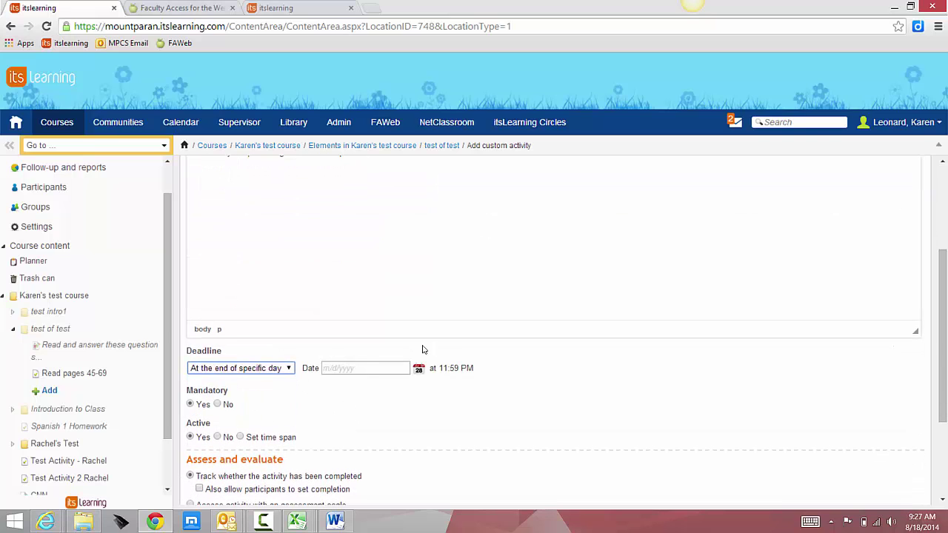
pyautogui.click(419, 368)
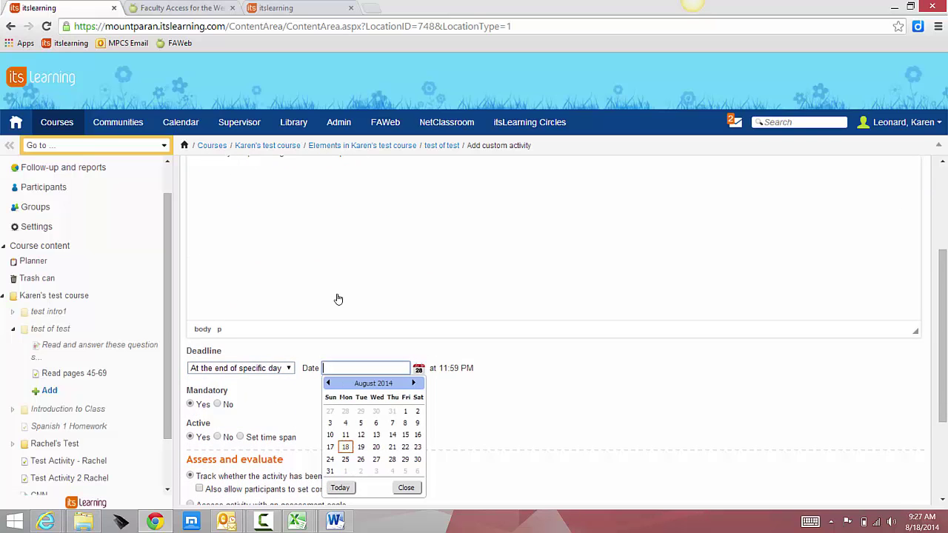
pyautogui.click(391, 447)
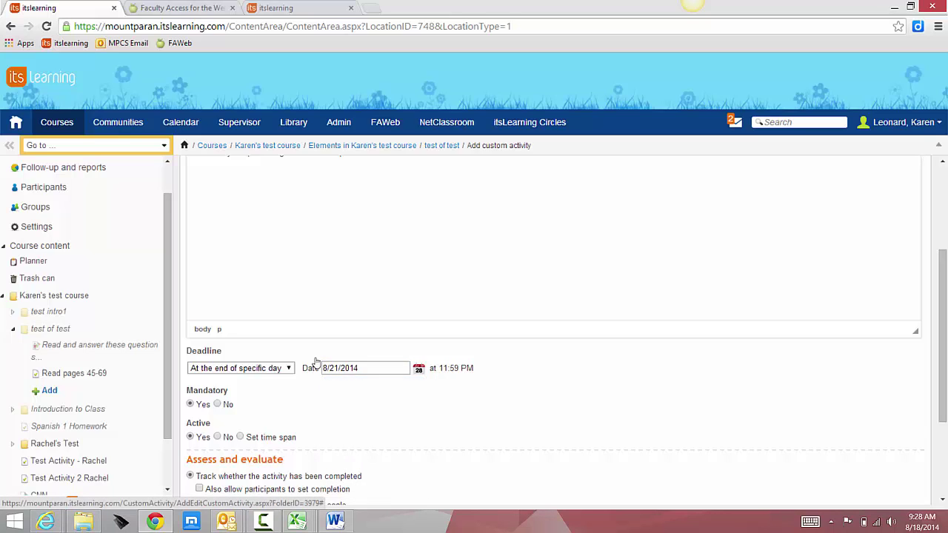
pyautogui.scroll(-3, 314, 363)
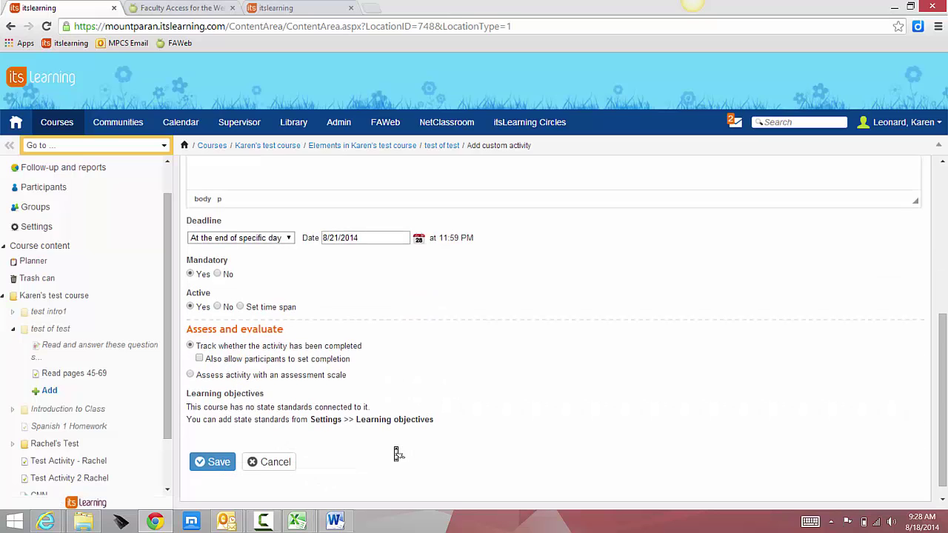
pyautogui.press('Return')
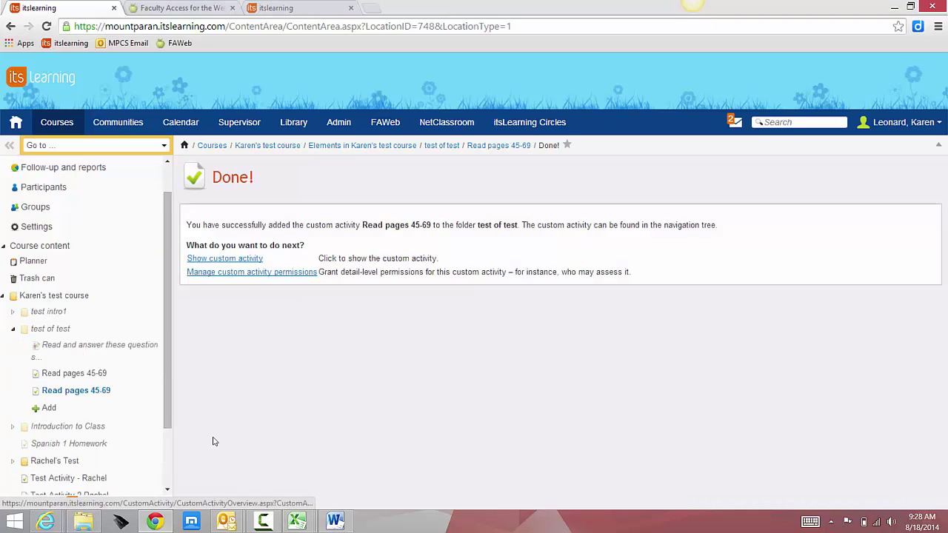
# - In the activity's permissions, add the B Day group as participants and save
pyautogui.click(235, 272)
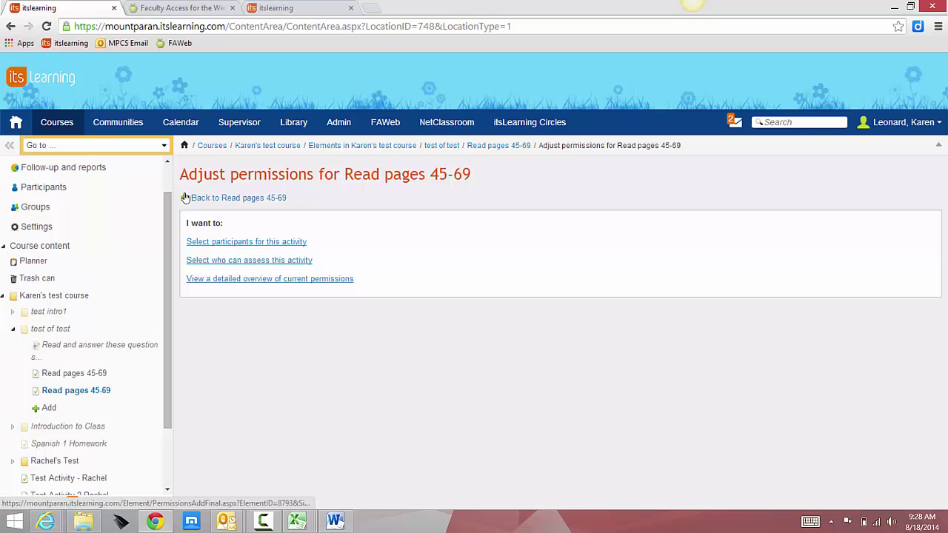
pyautogui.click(186, 198)
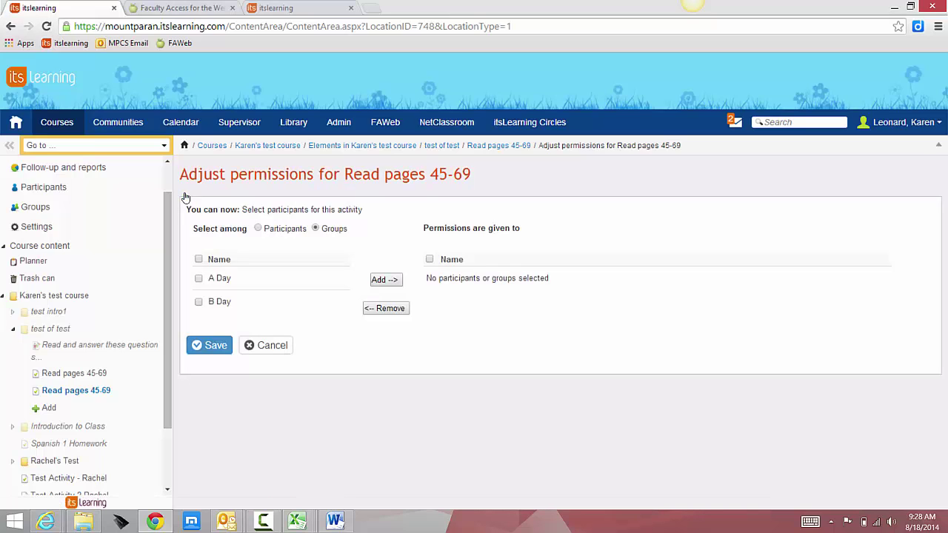
pyautogui.click(198, 301)
pyautogui.click(387, 281)
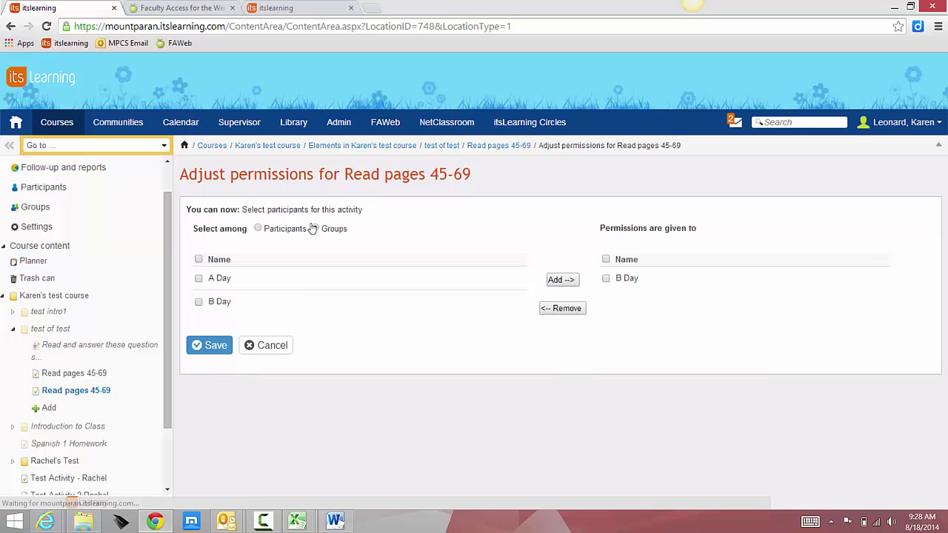
pyautogui.click(210, 345)
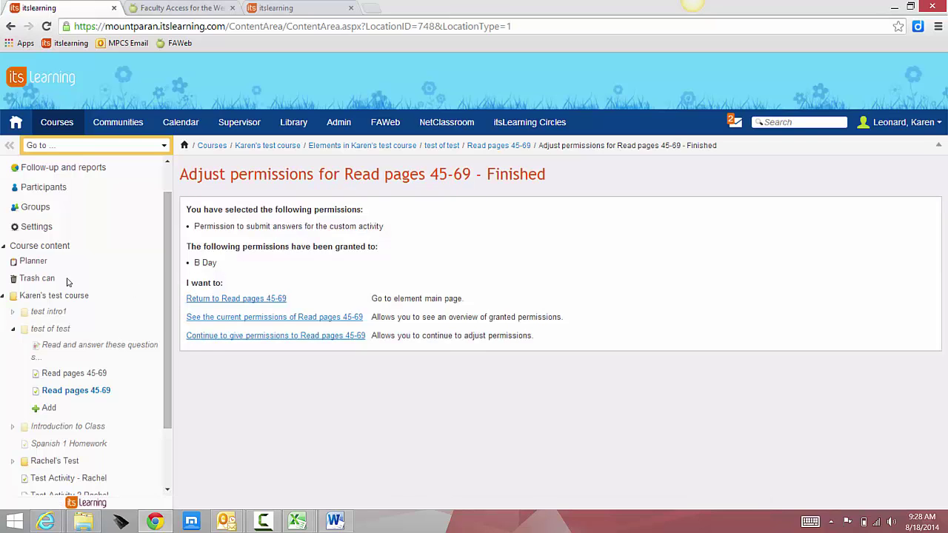
# - In the course Planner, create topic 'Unit 1' containing a lesson named 'Lesson 1'
pyautogui.click(33, 262)
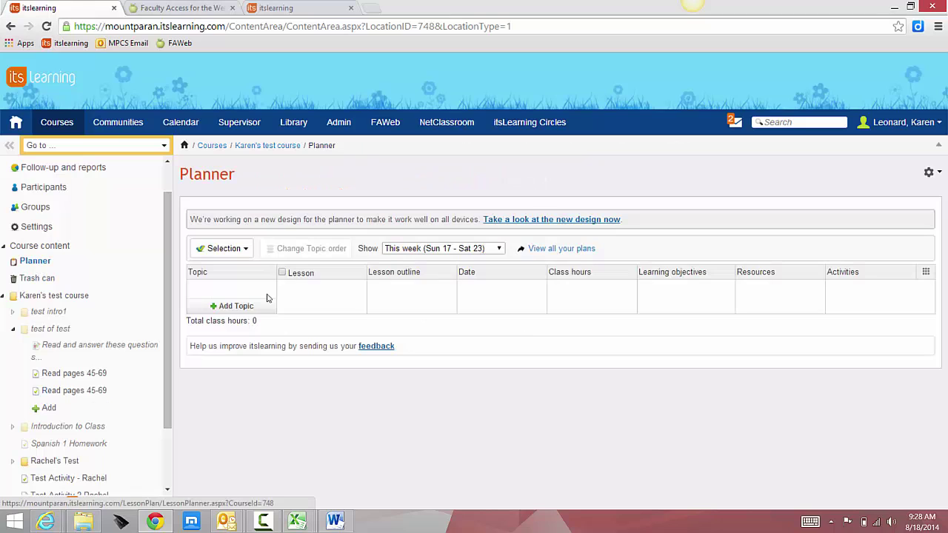
pyautogui.click(231, 306)
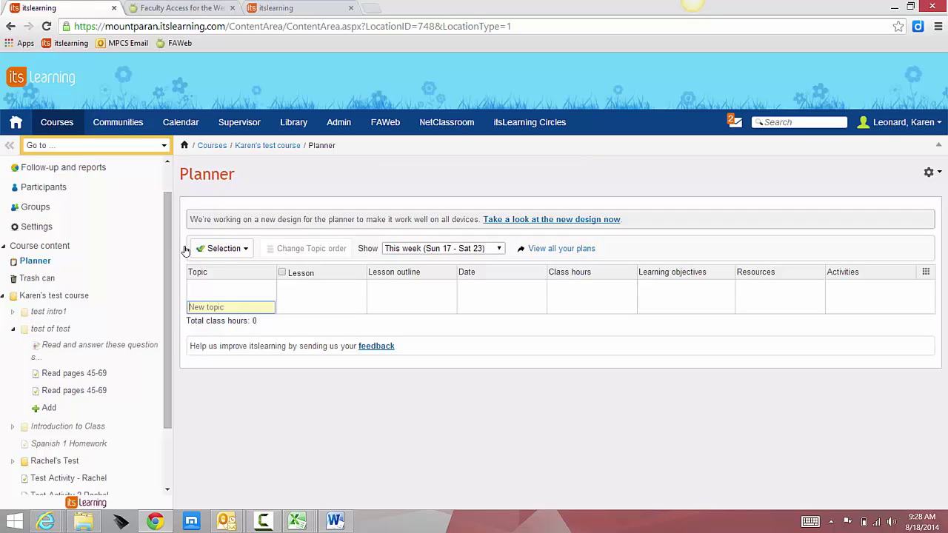
pyautogui.write('Unit 1')
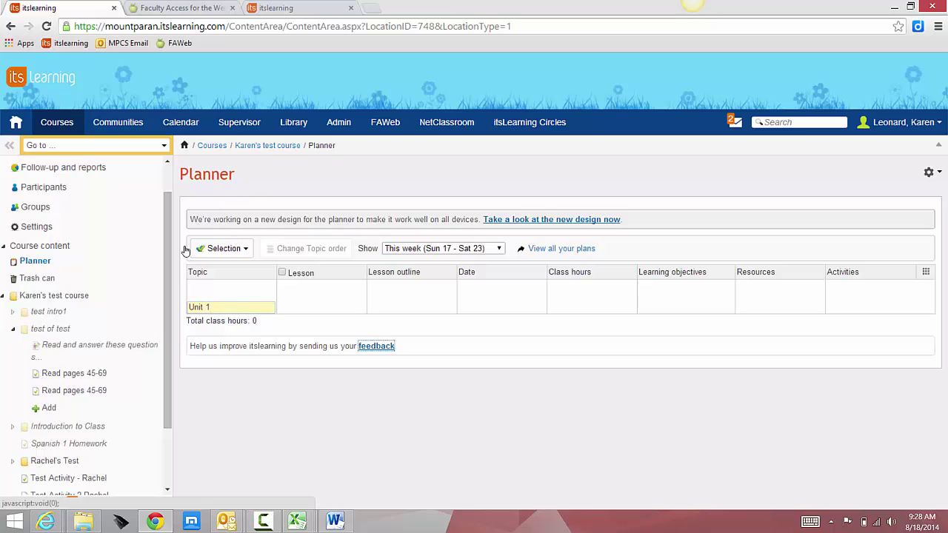
pyautogui.press('Return')
pyautogui.click(317, 321)
pyautogui.write('Lesson 1')
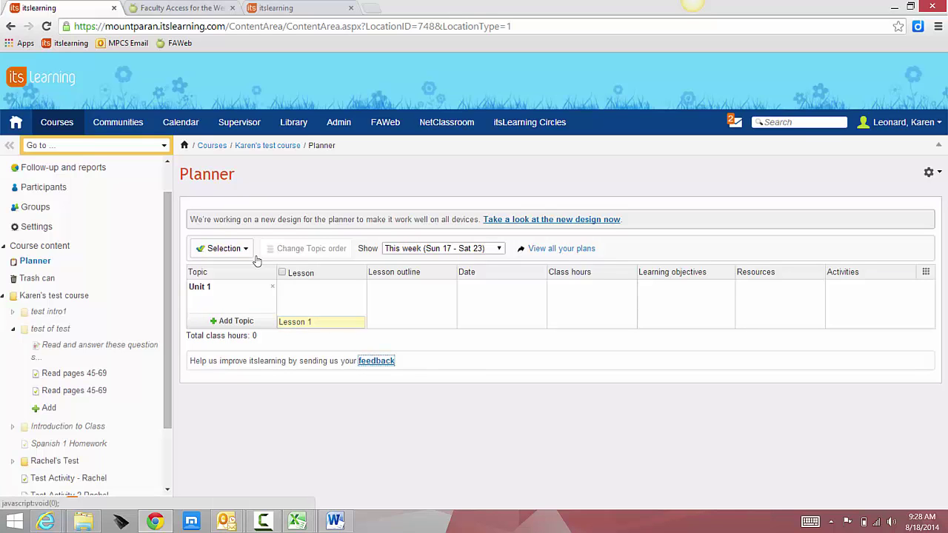
pyautogui.press('Return')
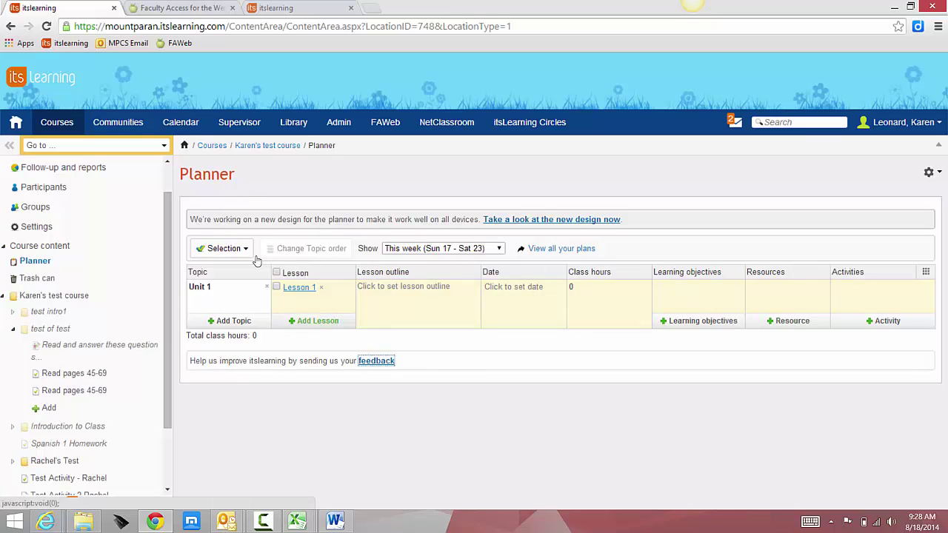
# - Write Lesson 1's outline: 'Introduce new topics' and '-outline vocab'
pyautogui.click(460, 292)
pyautogui.write('Introduce new topics')
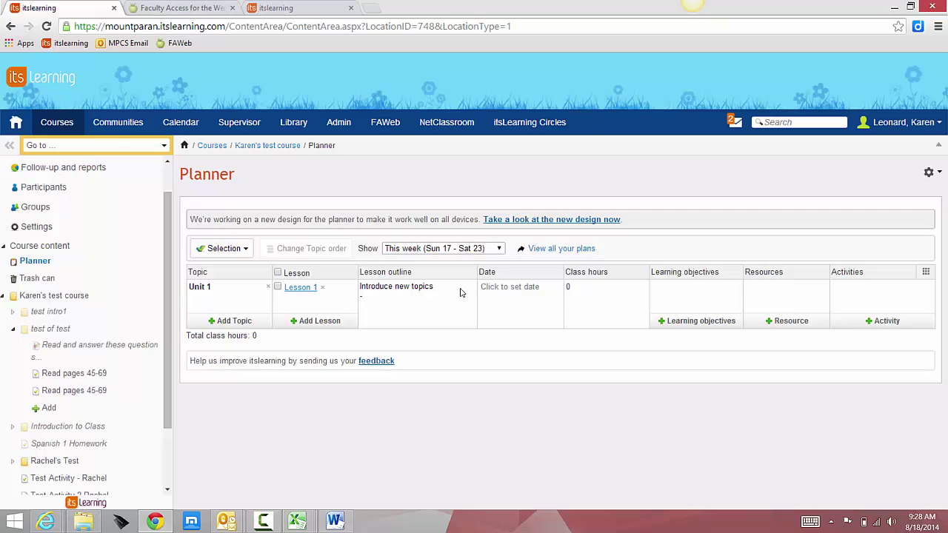
pyautogui.write('vocab')
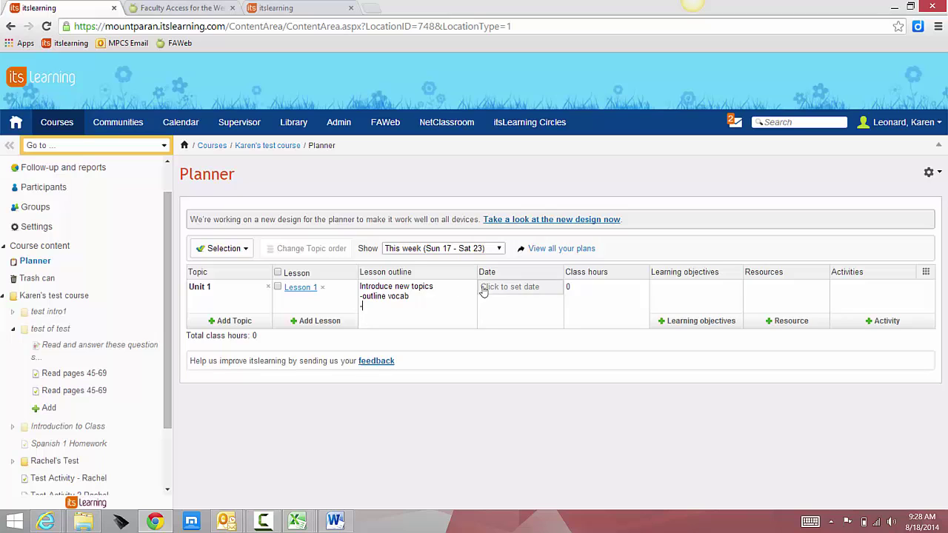
# - Give Lesson 1 a start date of 8/18/2014 and a stop date of 8/19/2014
pyautogui.click(482, 289)
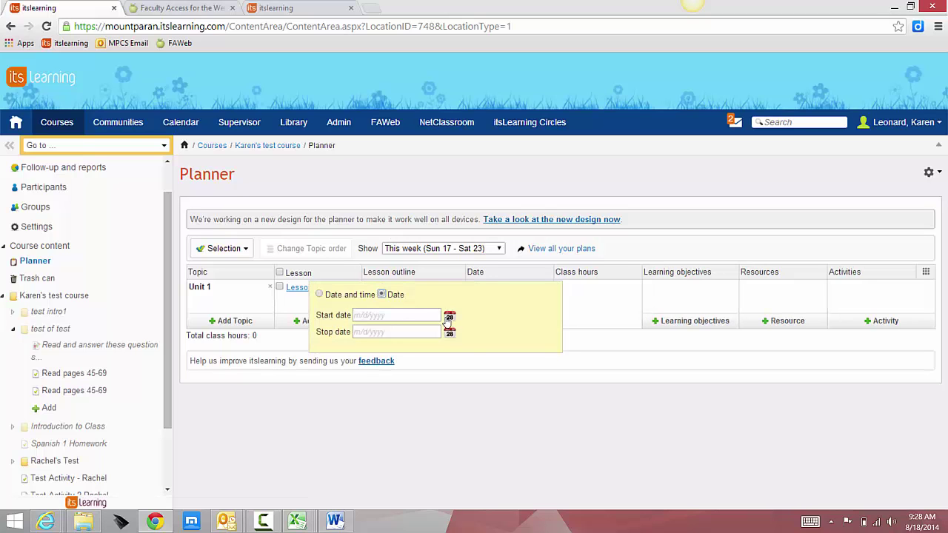
pyautogui.click(448, 319)
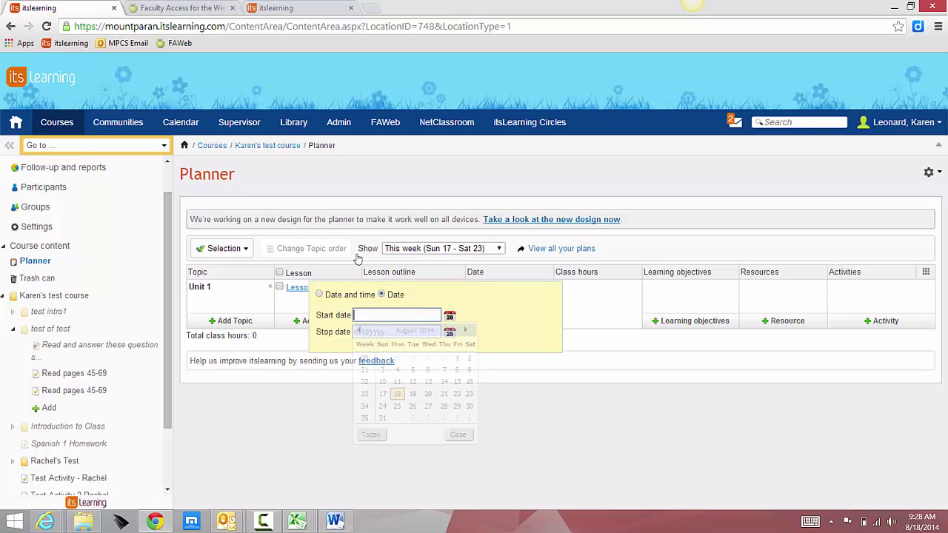
pyautogui.click(397, 395)
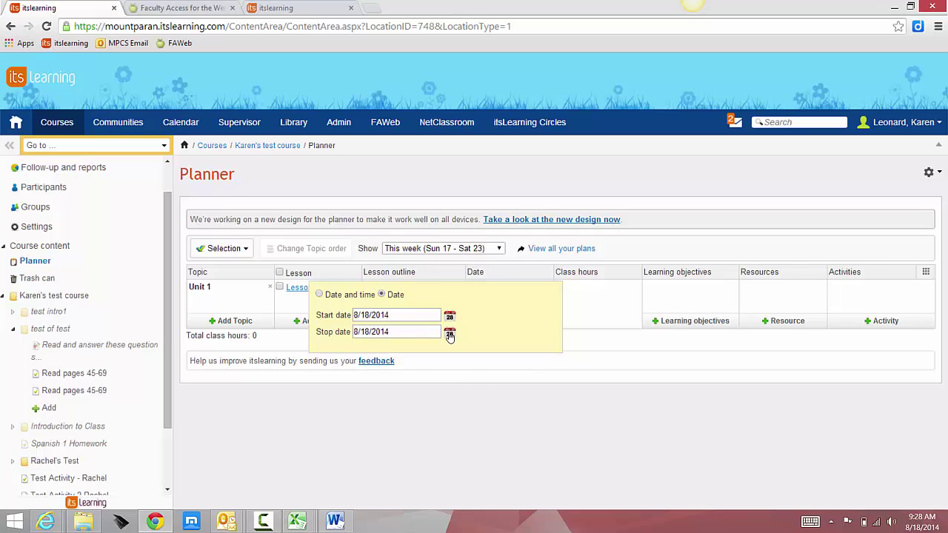
pyautogui.click(449, 334)
pyautogui.click(413, 410)
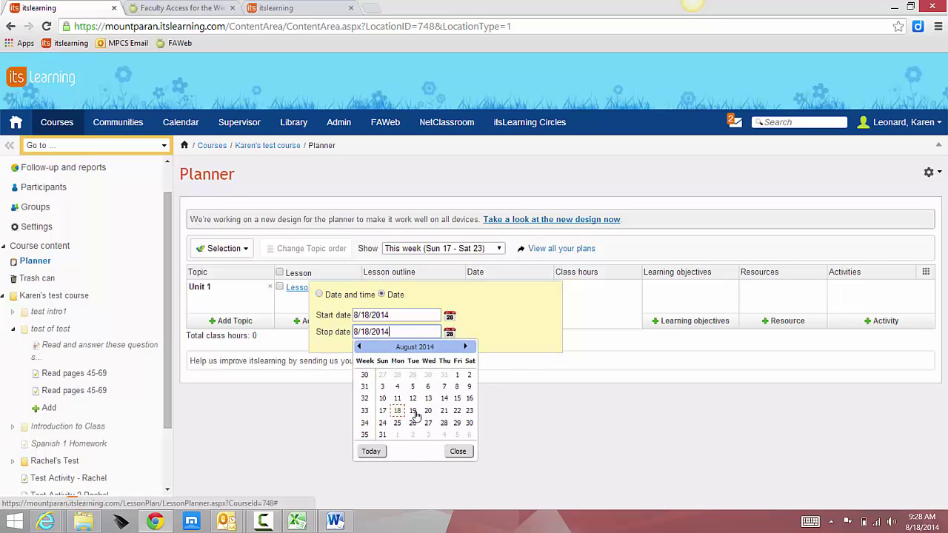
pyautogui.click(331, 333)
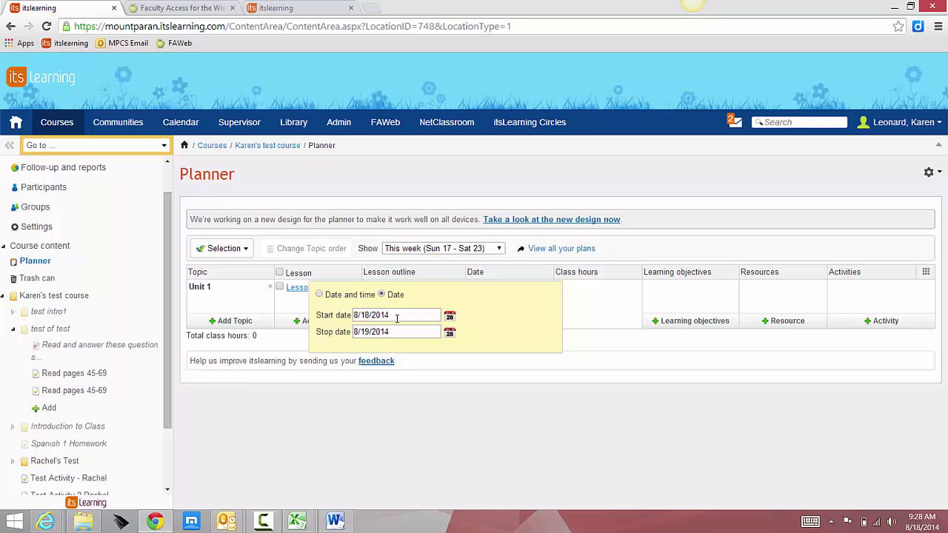
# - Attach both 'Read pages 45-69' activities from the course to Lesson 1
pyautogui.click(884, 321)
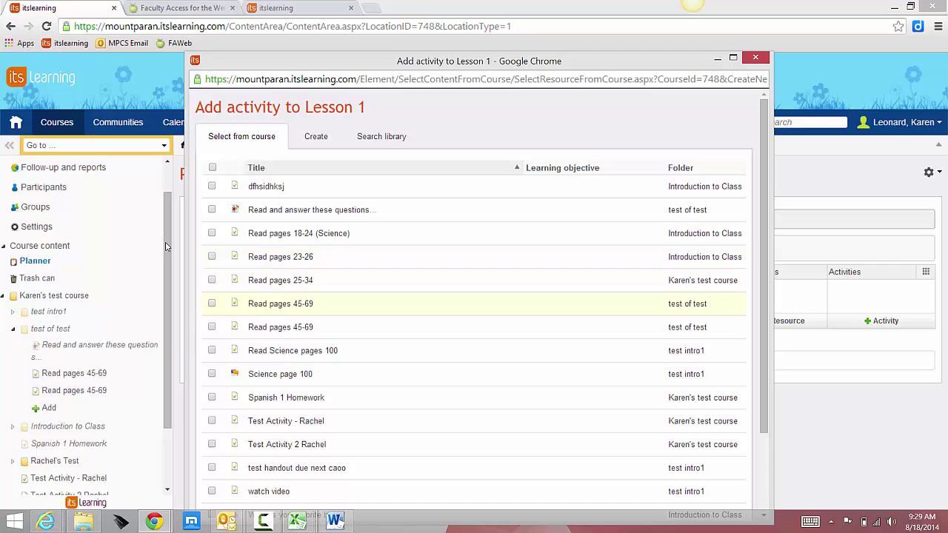
pyautogui.click(212, 304)
pyautogui.click(212, 327)
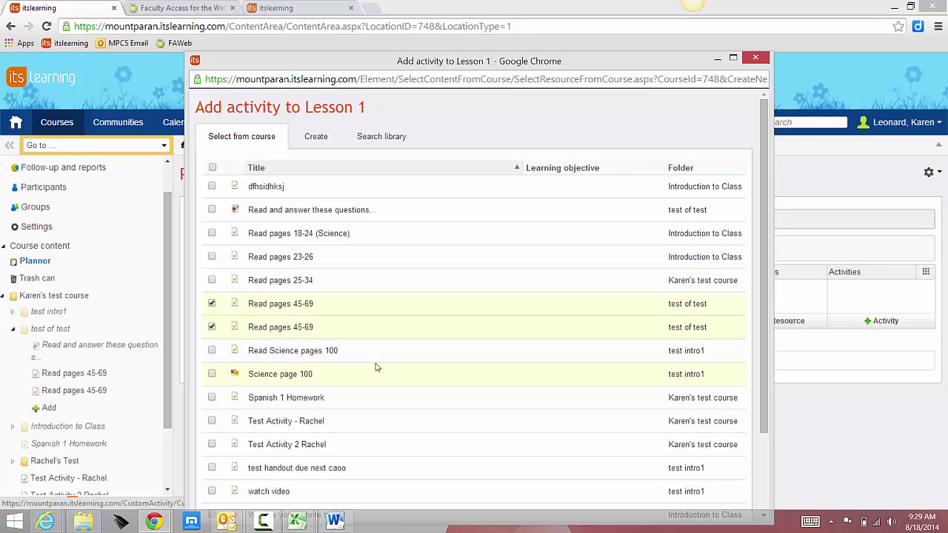
pyautogui.scroll(-3, 395, 366)
pyautogui.click(236, 473)
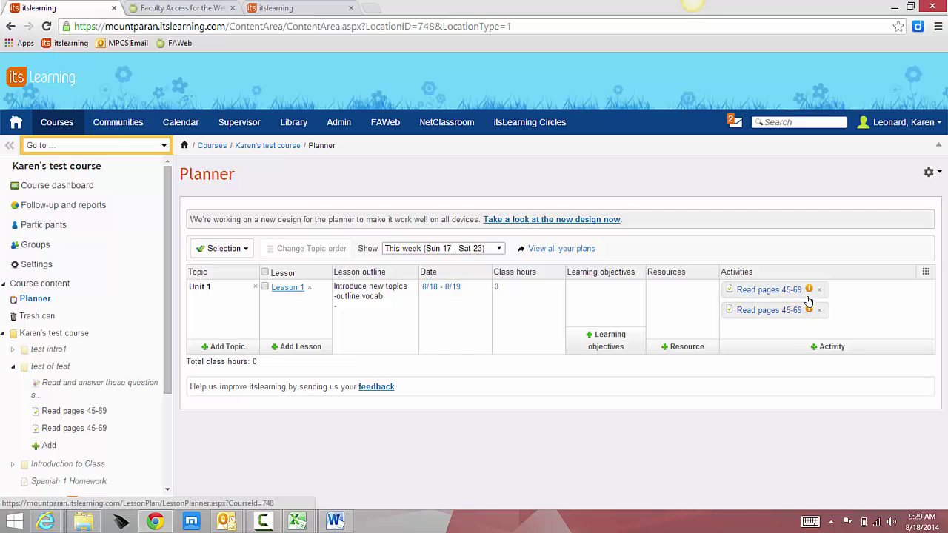
pyautogui.moveTo(807, 316)
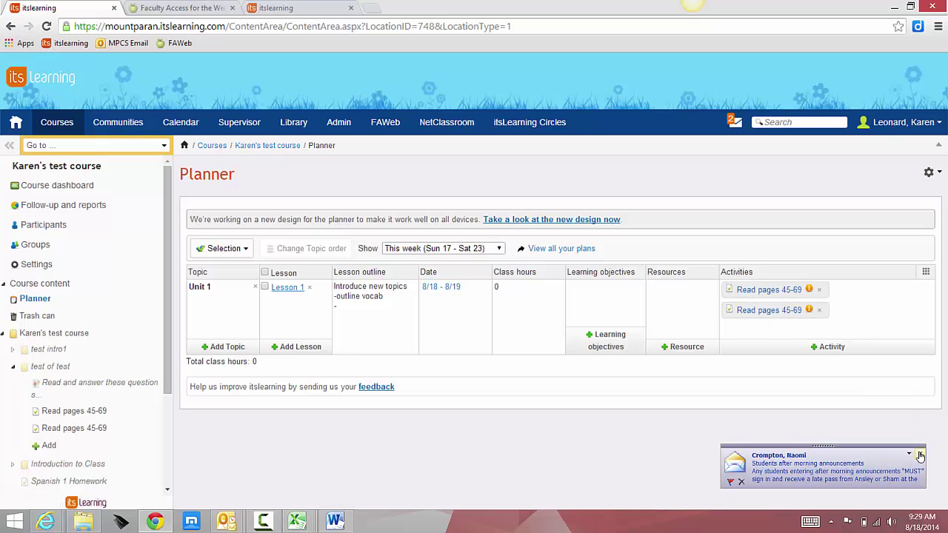
pyautogui.click(920, 455)
pyautogui.moveTo(231, 522)
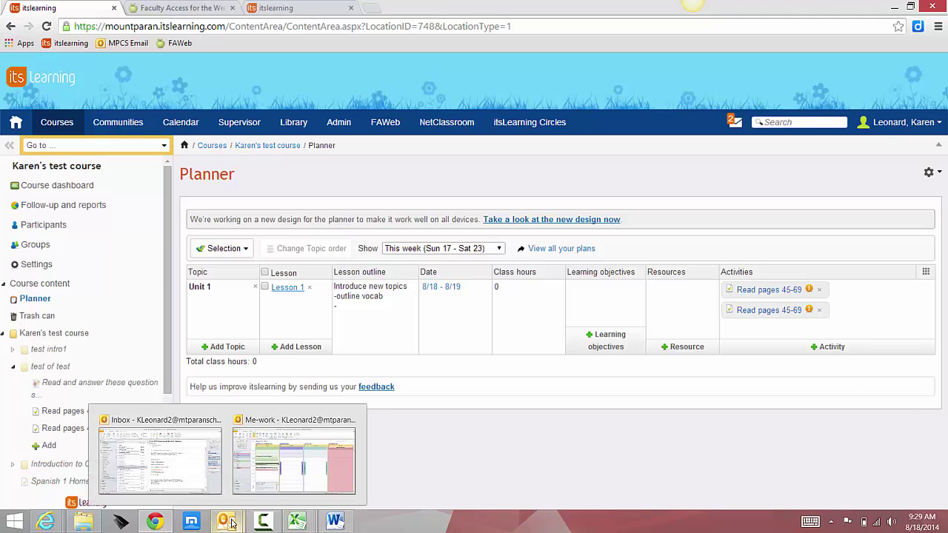
pyautogui.rightClick(614, 447)
pyautogui.click(499, 440)
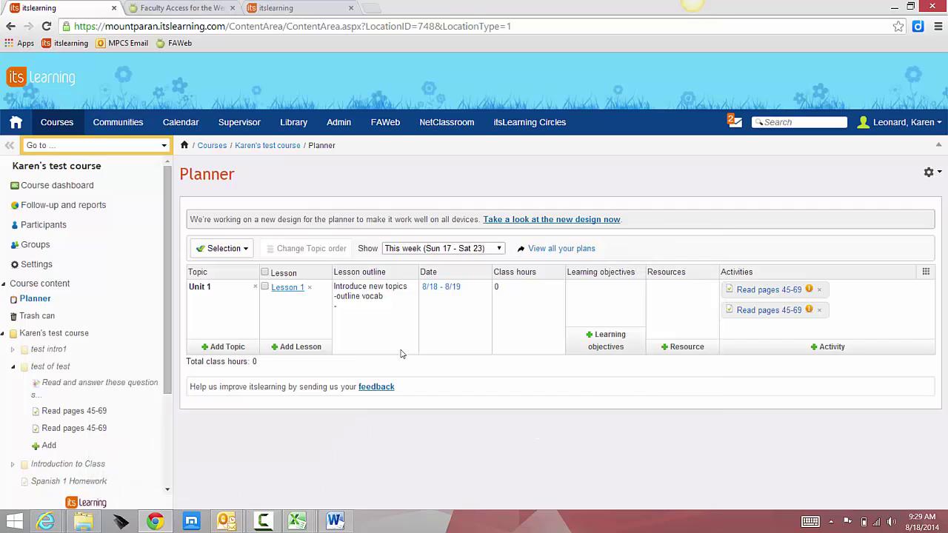